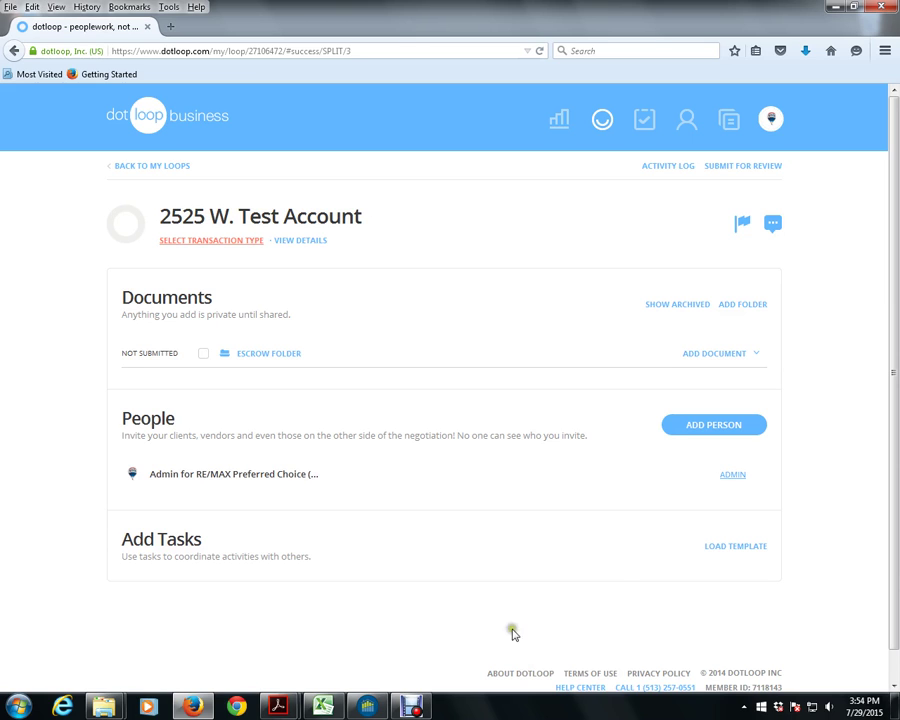
Step: Upload 'Splitting Document Example' PDF from the computer's Desktop into the loop's Documents
click(716, 356)
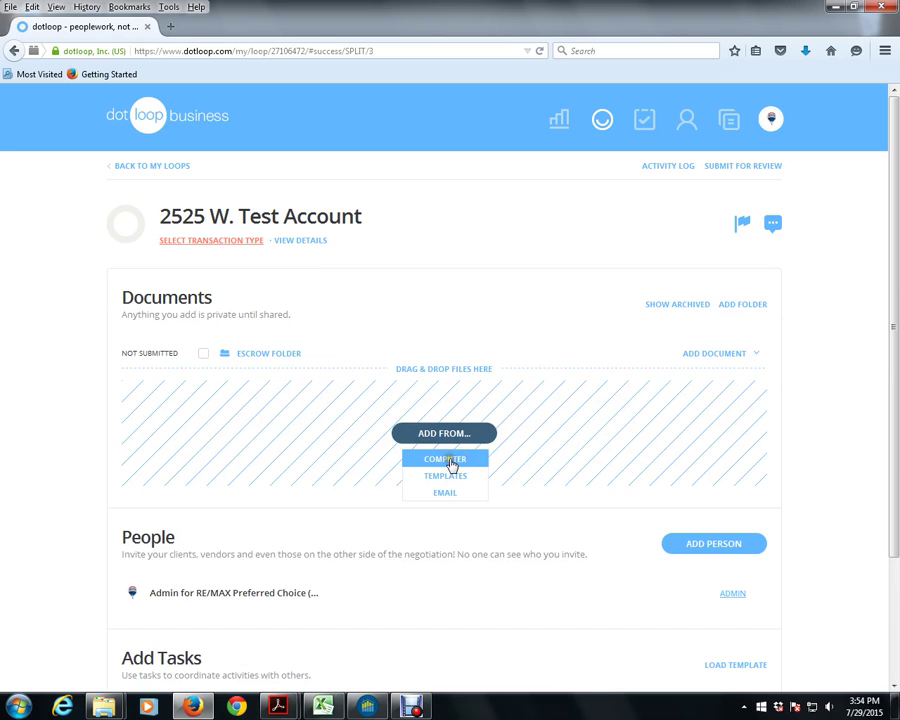
click(447, 460)
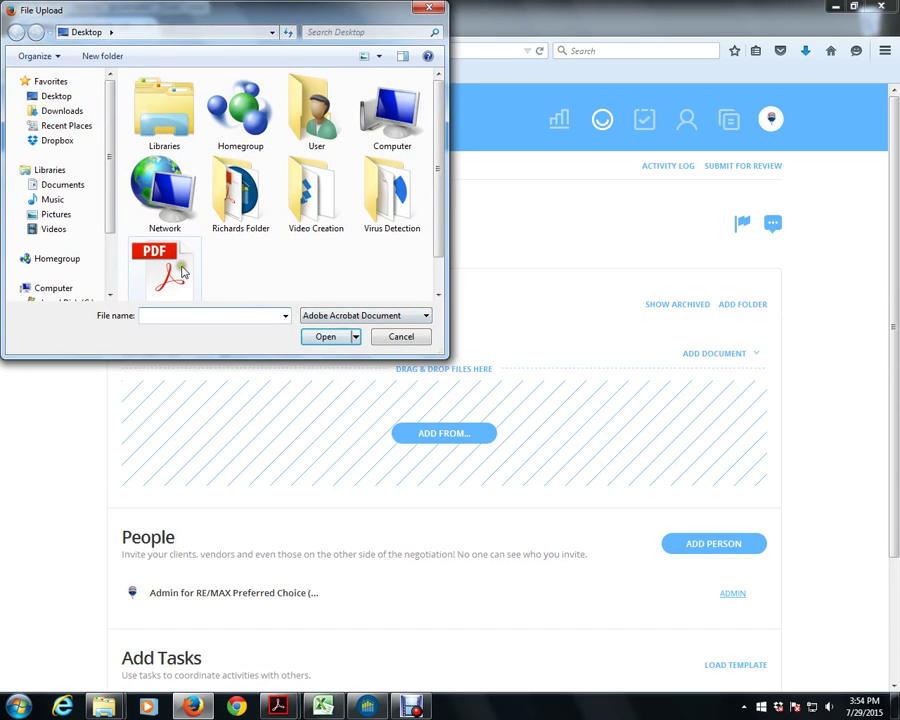
double_click(170, 268)
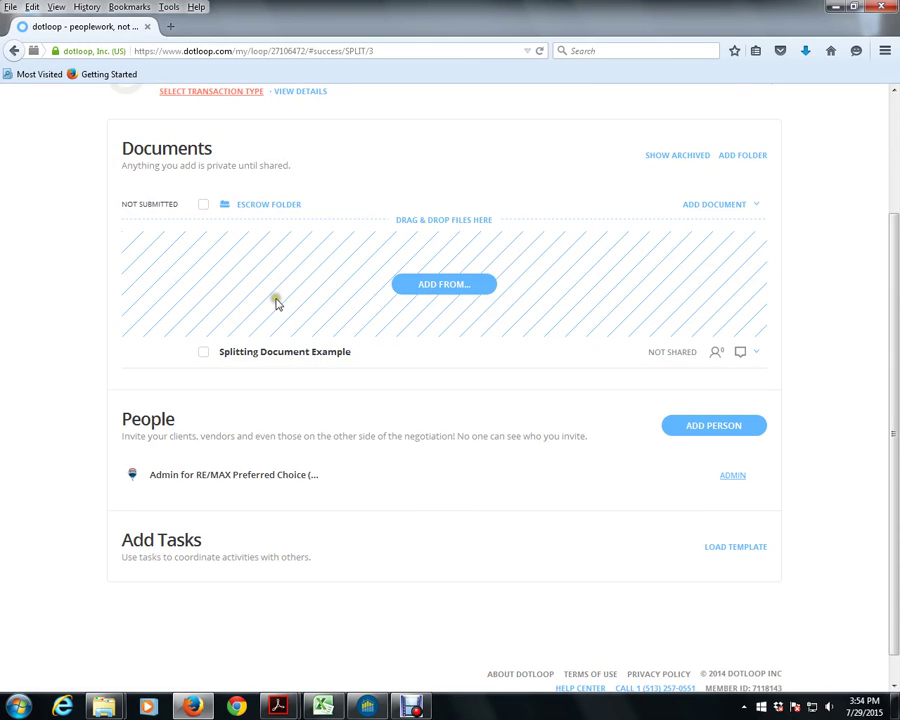
Step: Open 'Splitting Document Example' and scroll through its pages to the loan status update and termite report
click(278, 354)
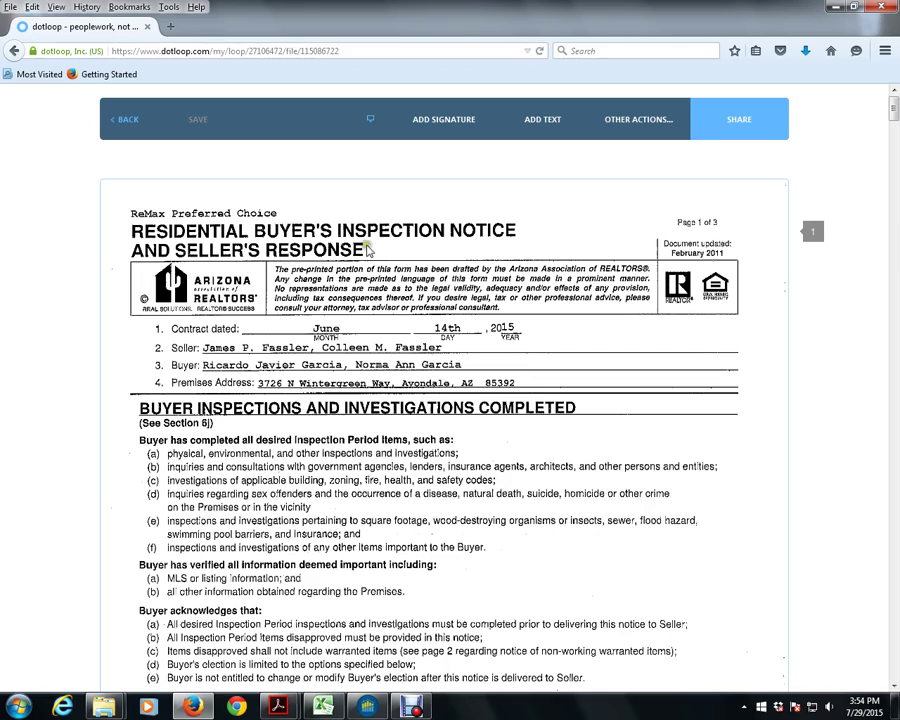
scroll(897, 200, down, 10)
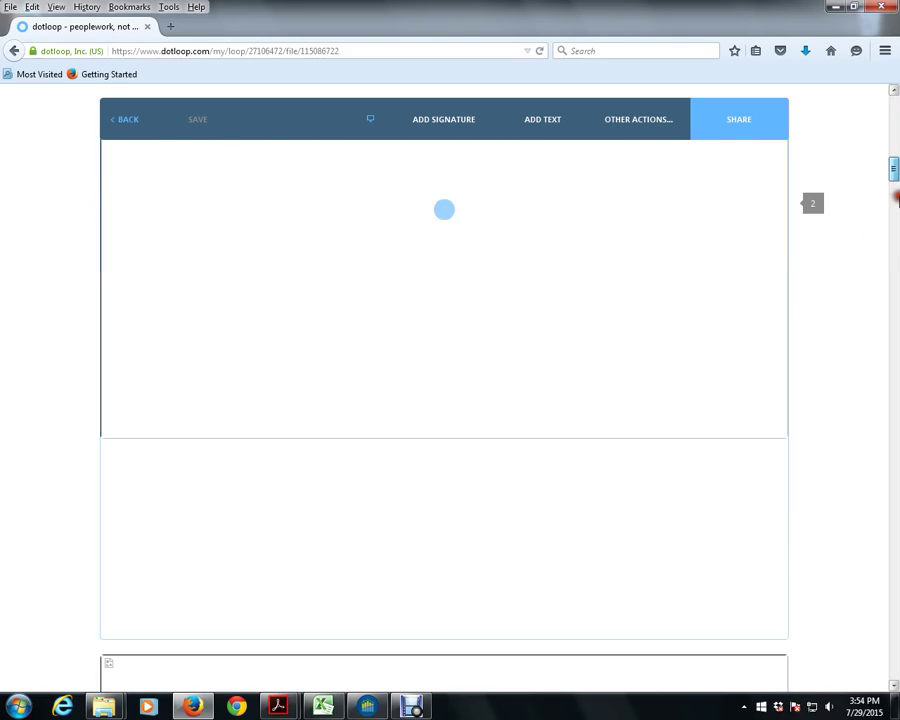
scroll(897, 200, down, 10)
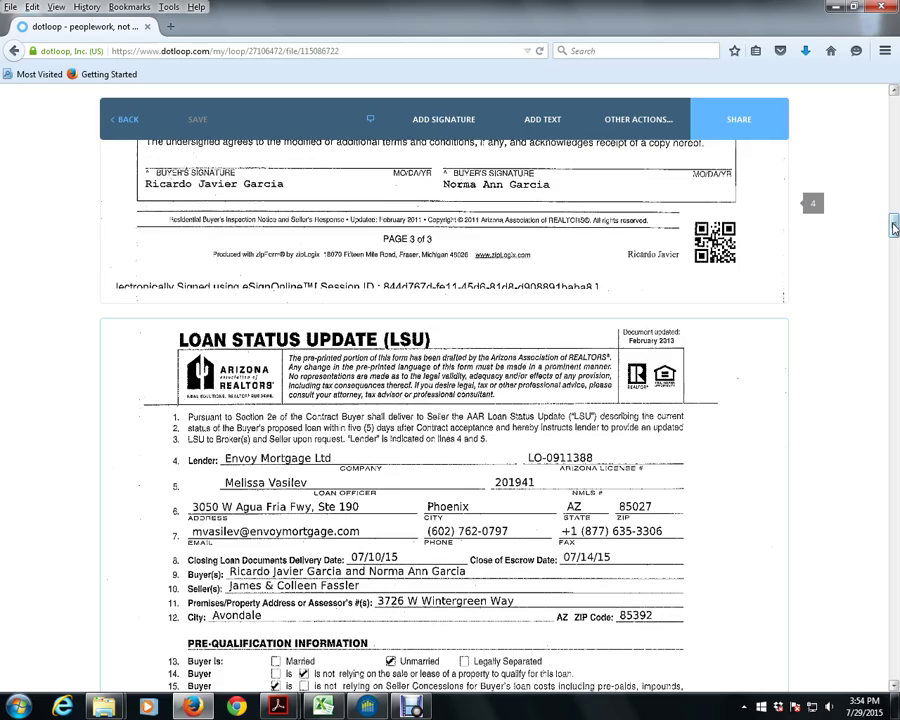
scroll(894, 228, down, 1)
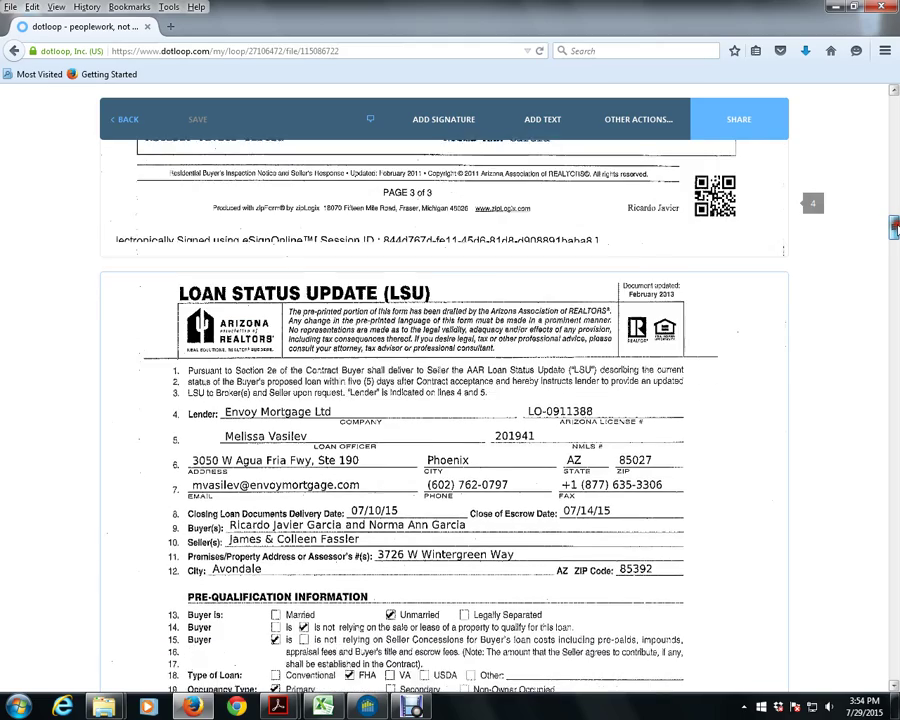
drag(894, 228, 894, 311)
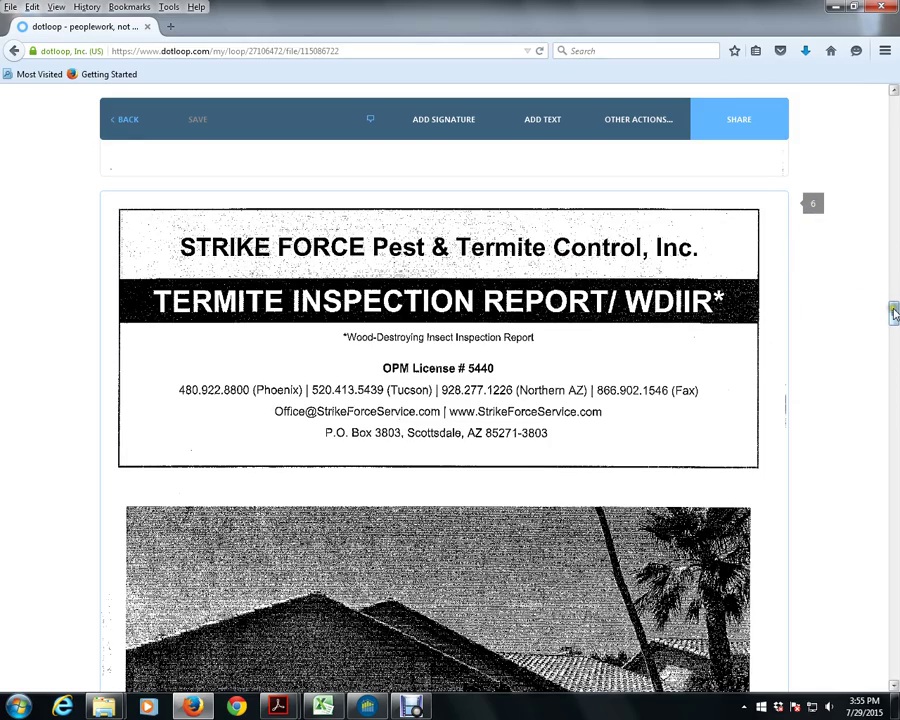
drag(894, 312, 894, 358)
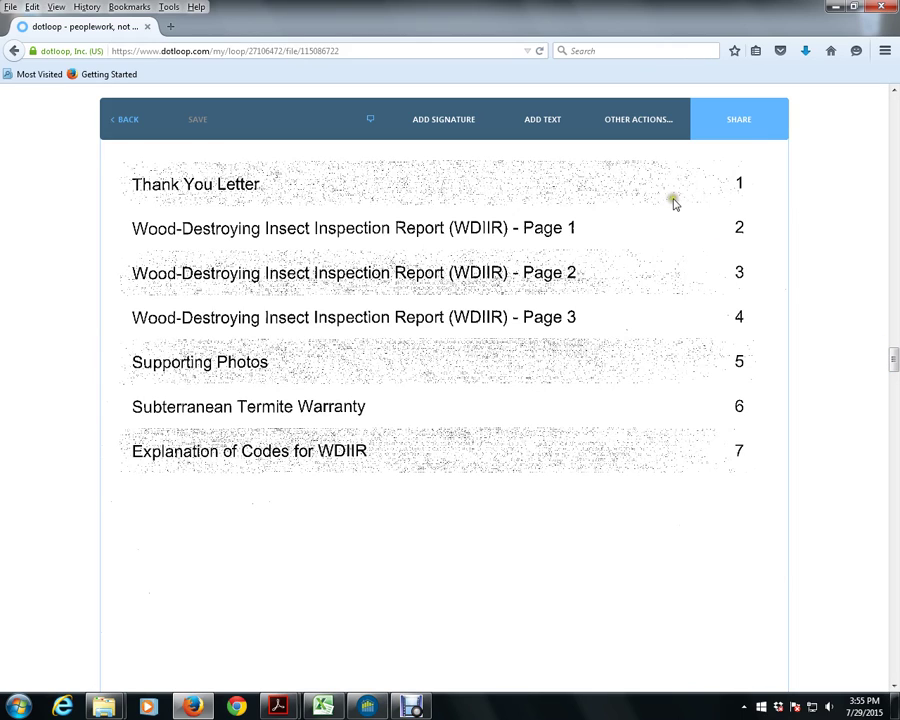
Step: Open Split Document from Other Actions and bring up the 'Split document in' file count
click(625, 121)
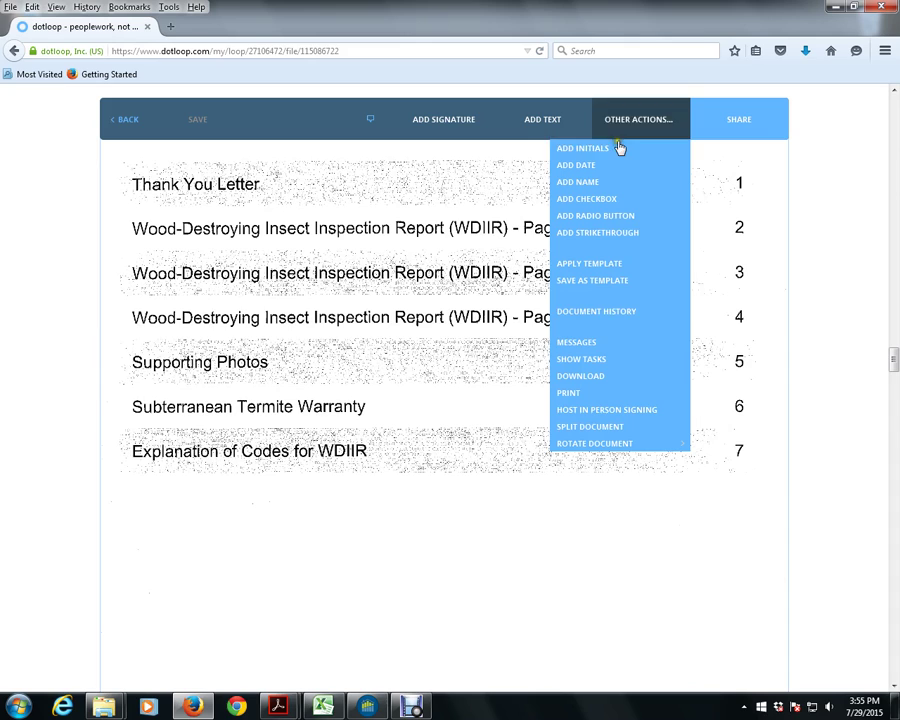
click(594, 428)
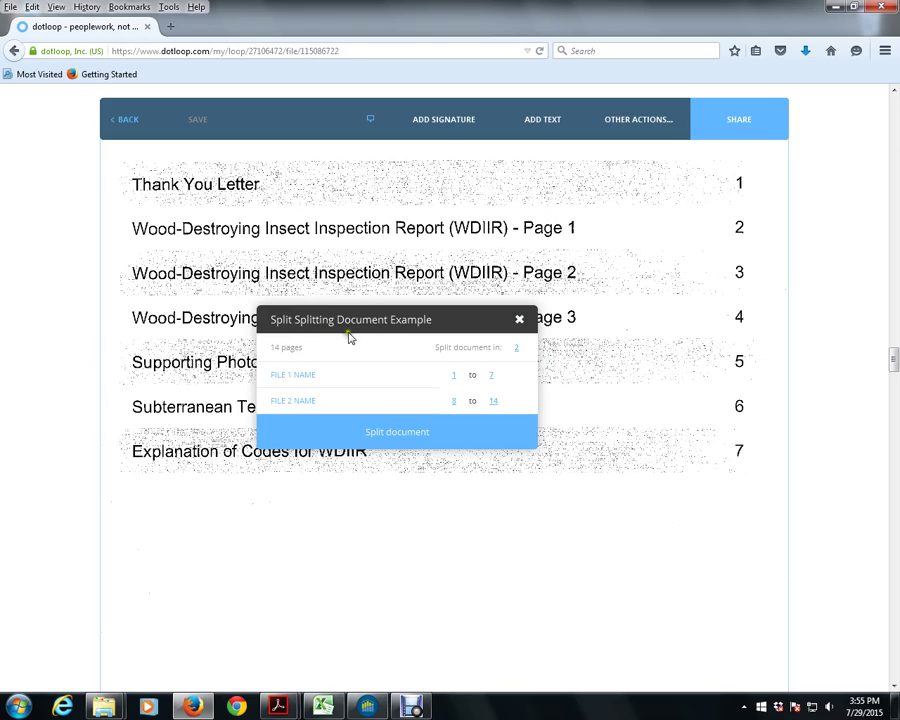
click(369, 353)
click(436, 357)
click(518, 350)
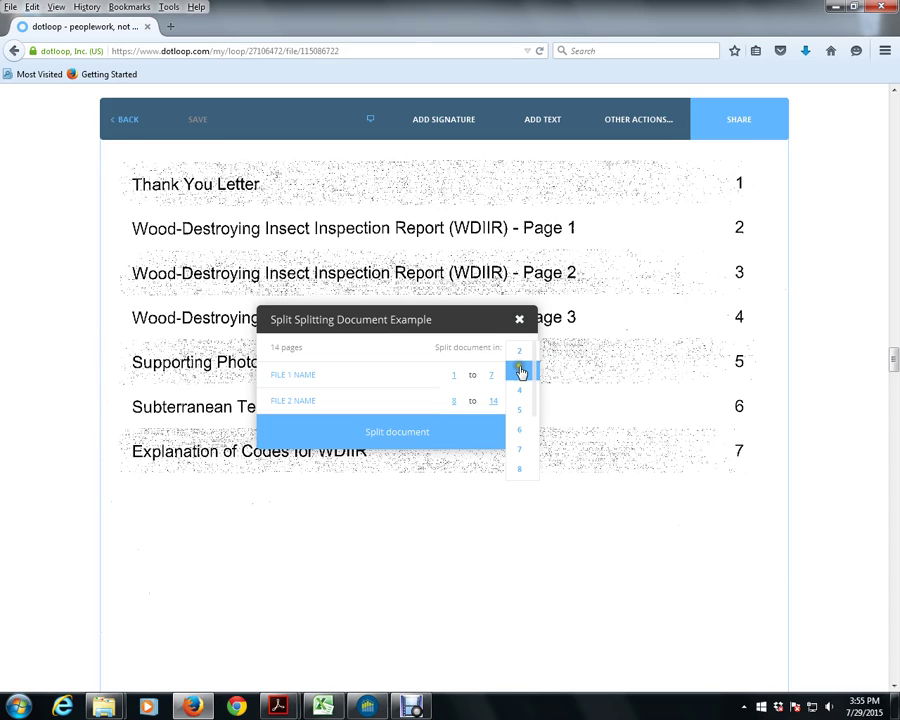
Step: Split into 3 files and make the first file BINSR, ending at page 3
click(519, 370)
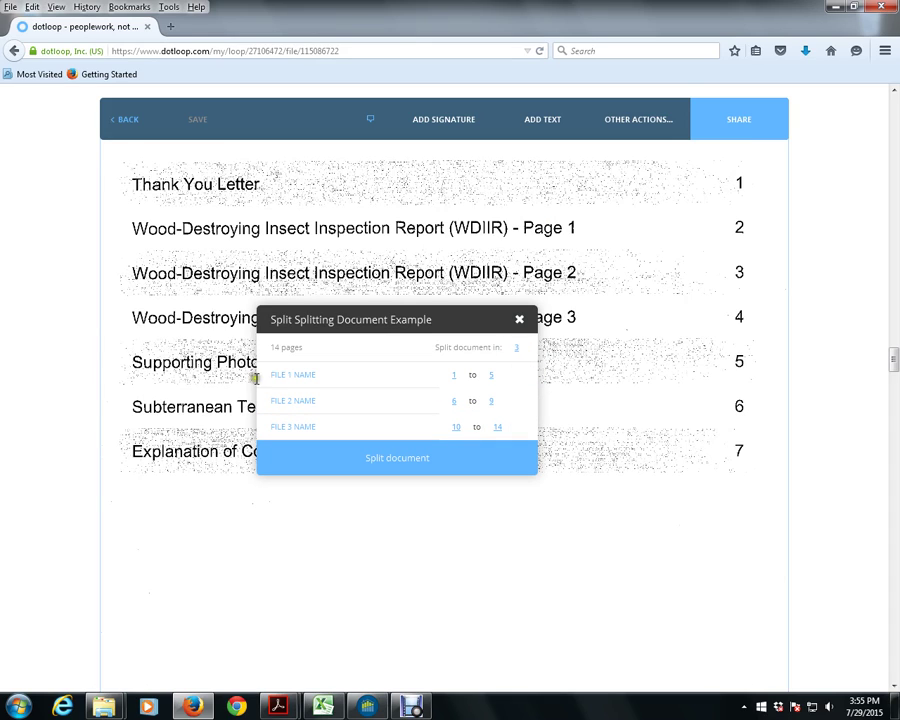
click(305, 374)
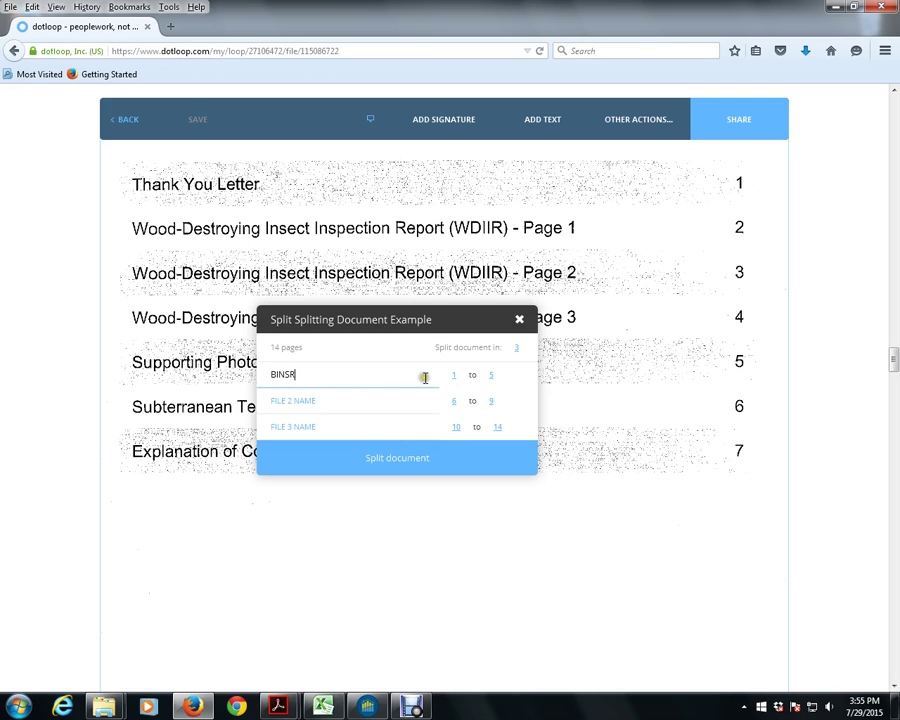
click(491, 377)
click(495, 419)
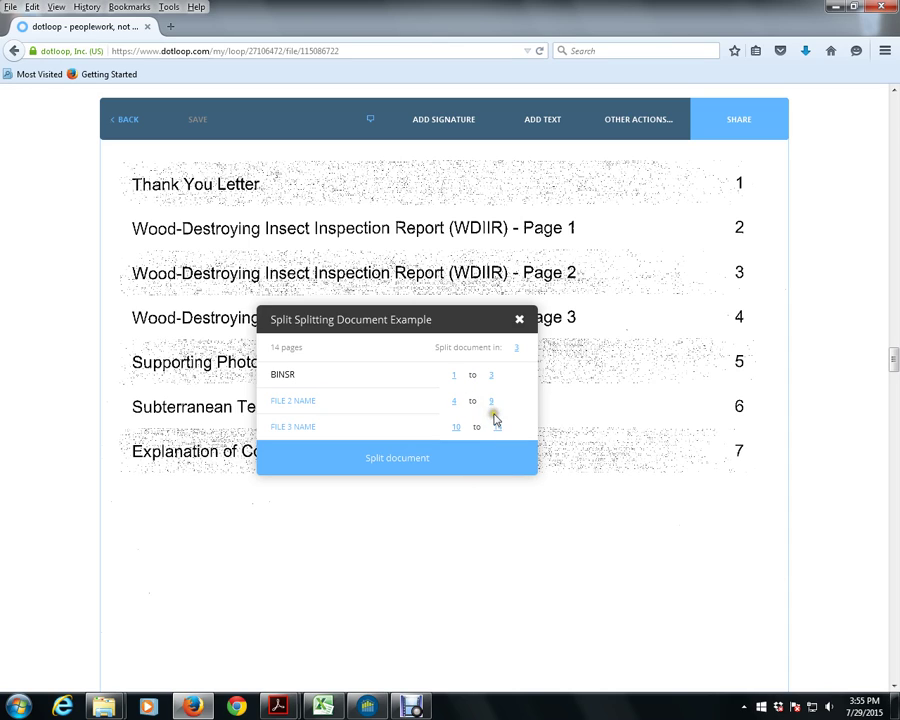
Step: Make the second file LSU, covering pages 4–5
click(320, 401)
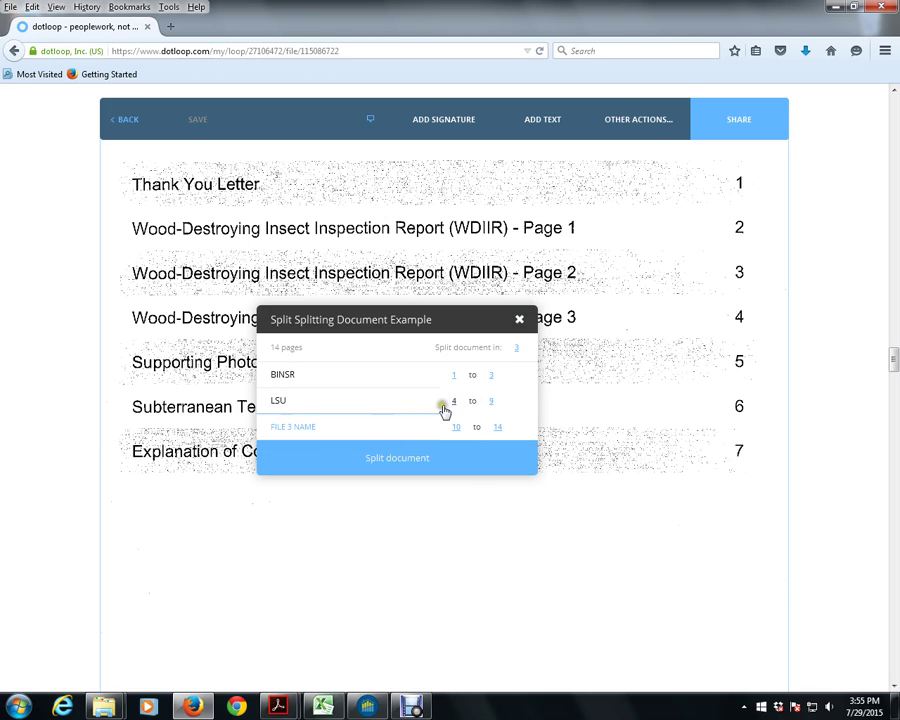
click(491, 402)
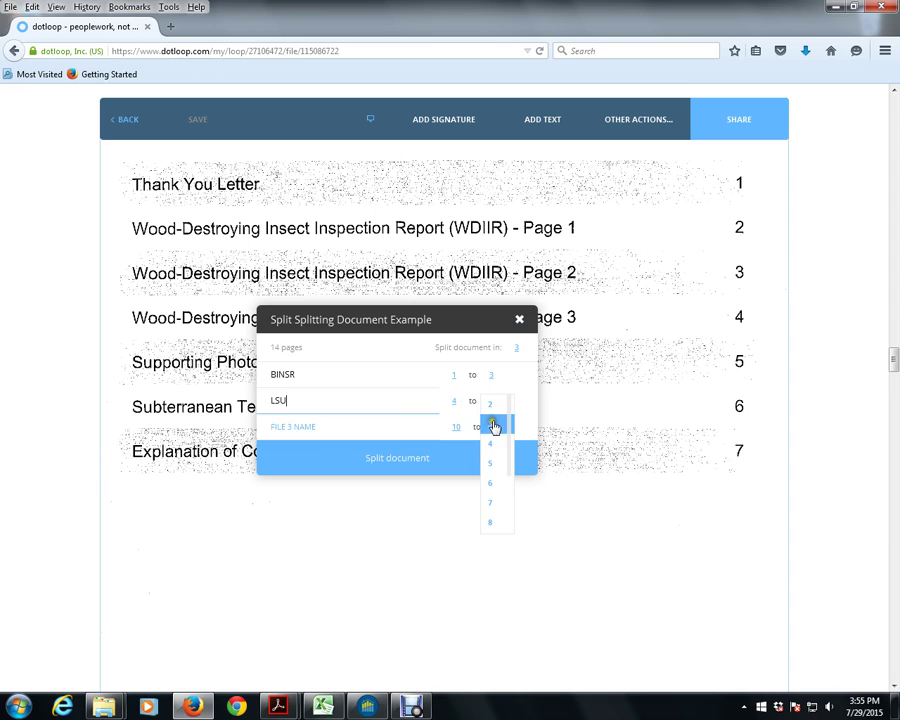
click(491, 462)
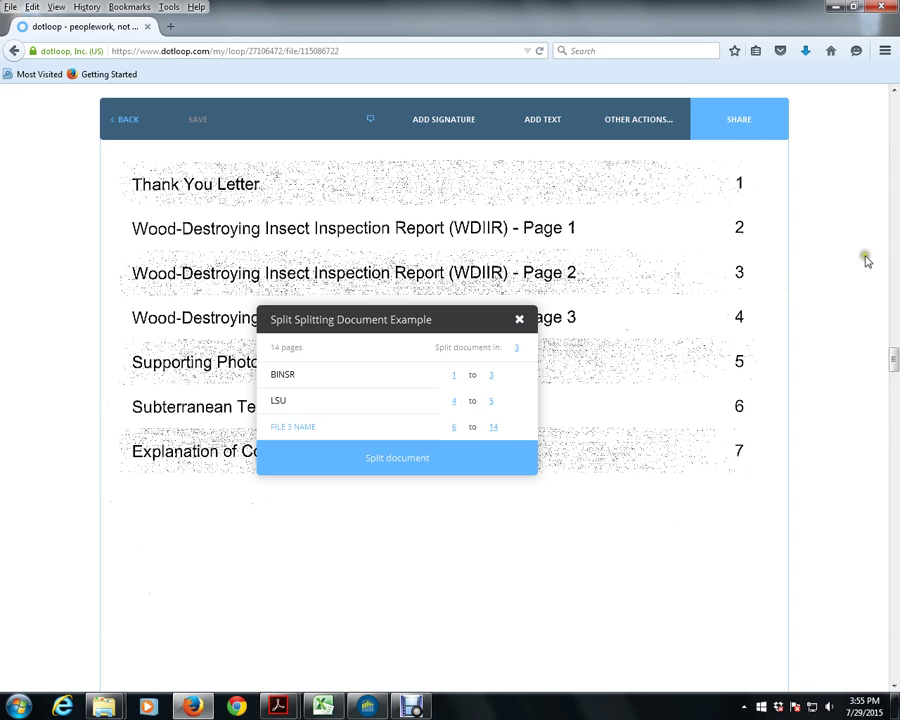
click(894, 93)
Step: Check the page boundaries and name the third file (pages 6–14) 'Inspection Report'
scroll(894, 93, up, 5)
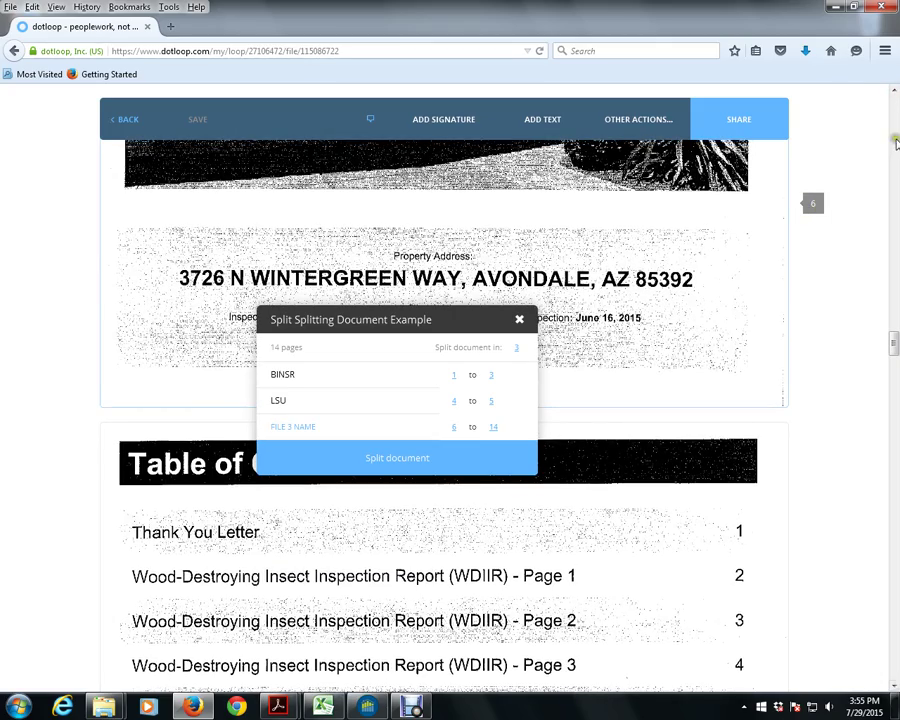
click(894, 93)
click(894, 93)
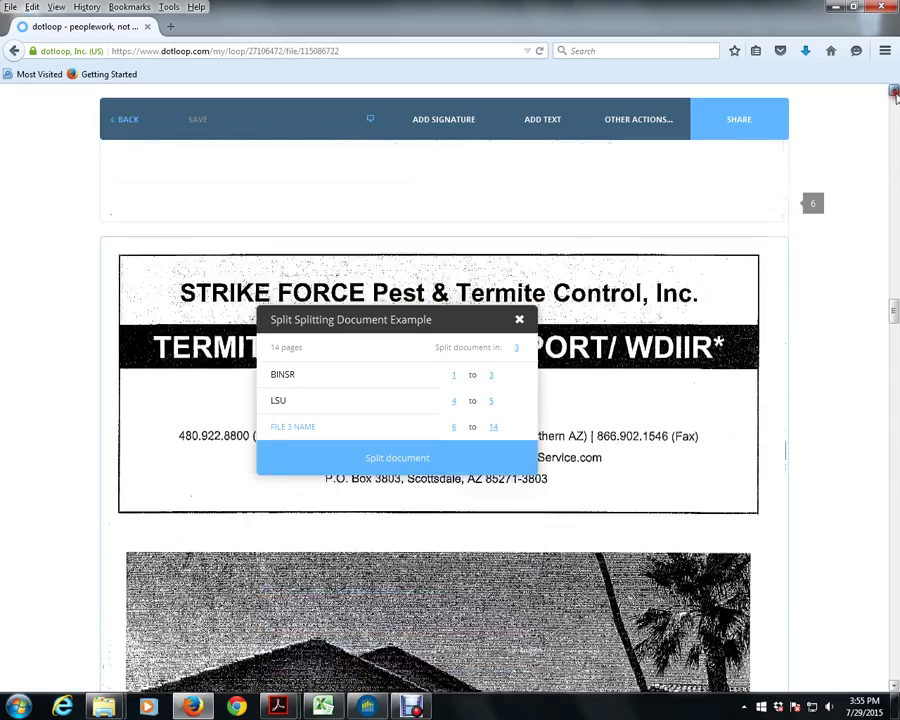
click(894, 93)
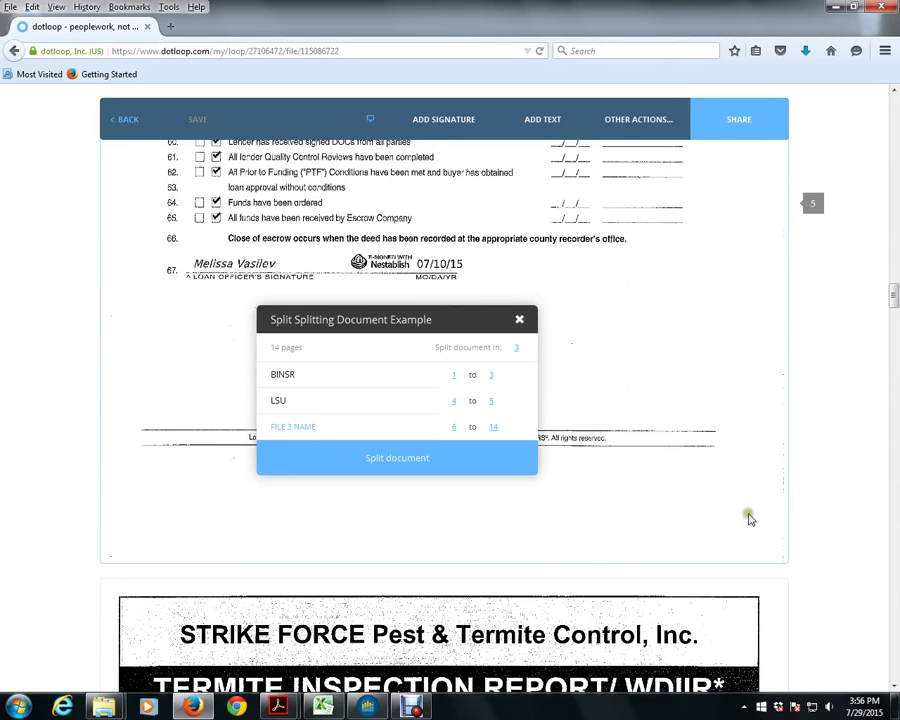
click(298, 425)
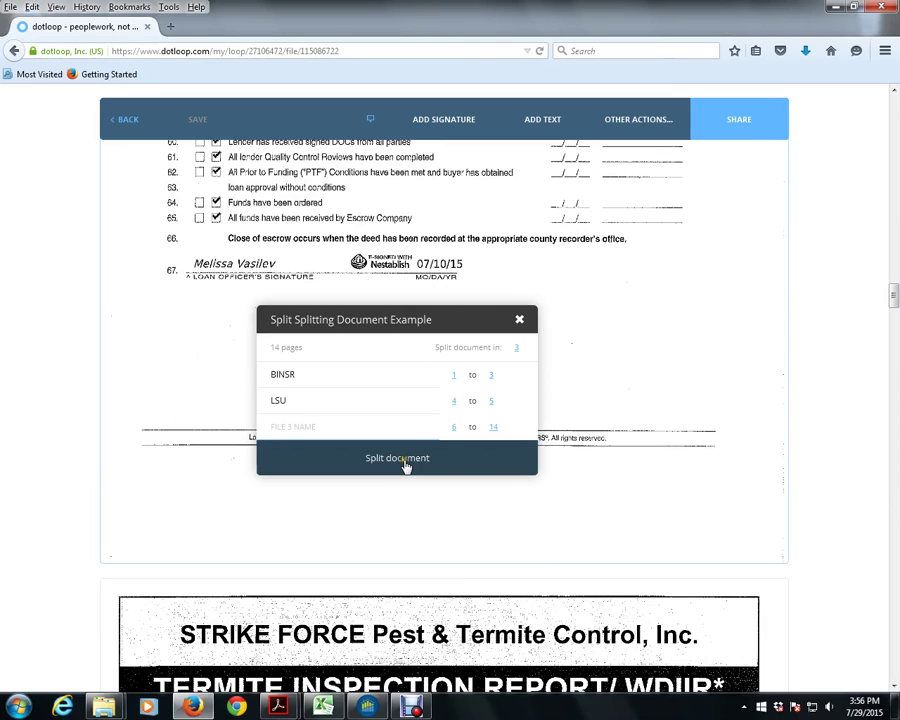
text(Inspection Report)
click(493, 425)
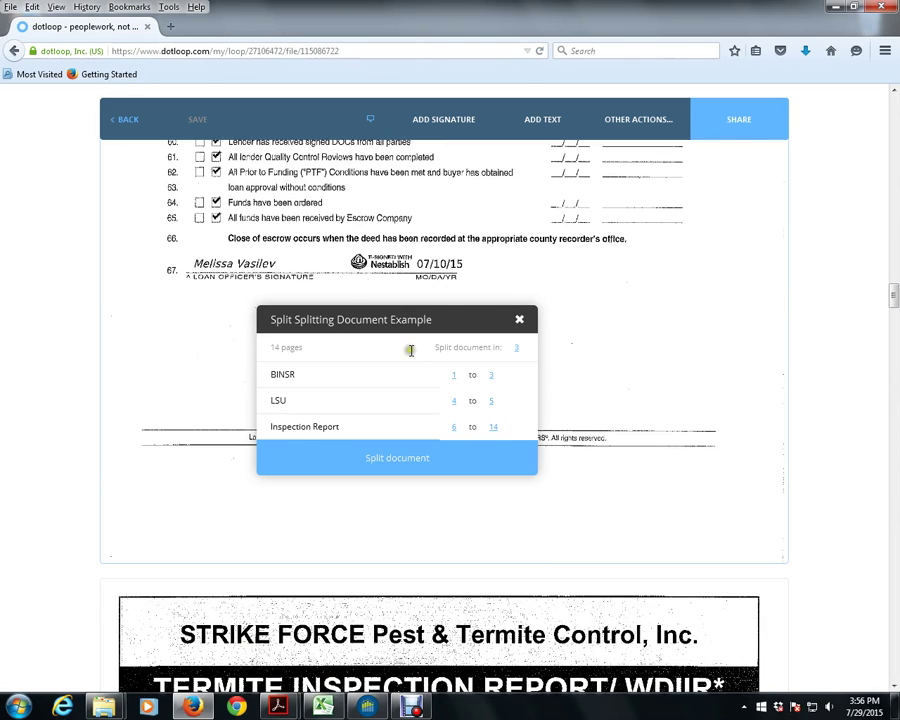
Step: Confirm the split and go back to the loop's Documents list showing Inspection Report, BINSR, LSU
click(410, 464)
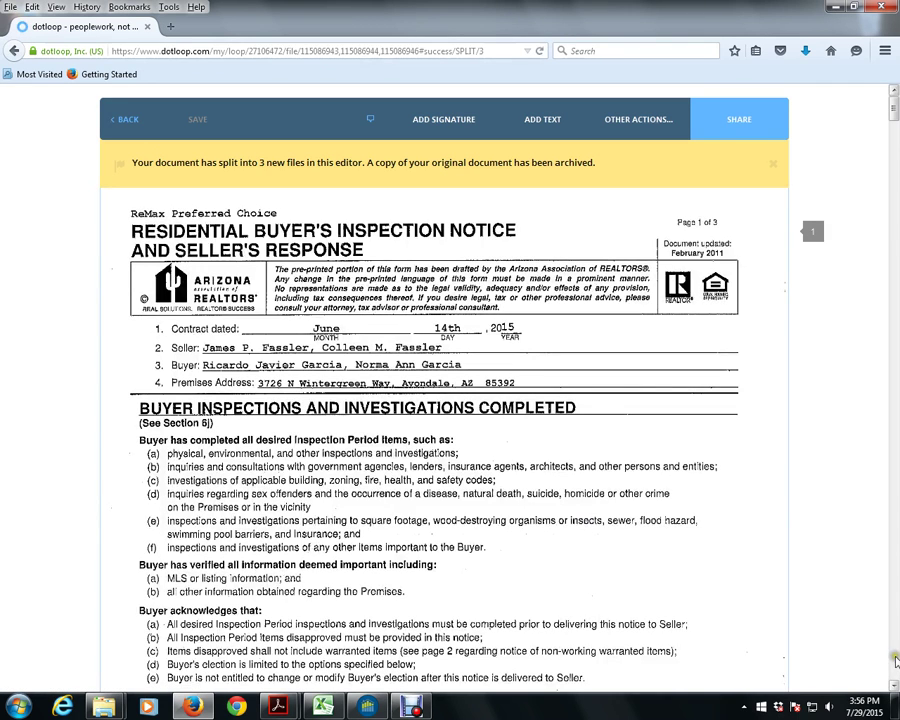
click(127, 120)
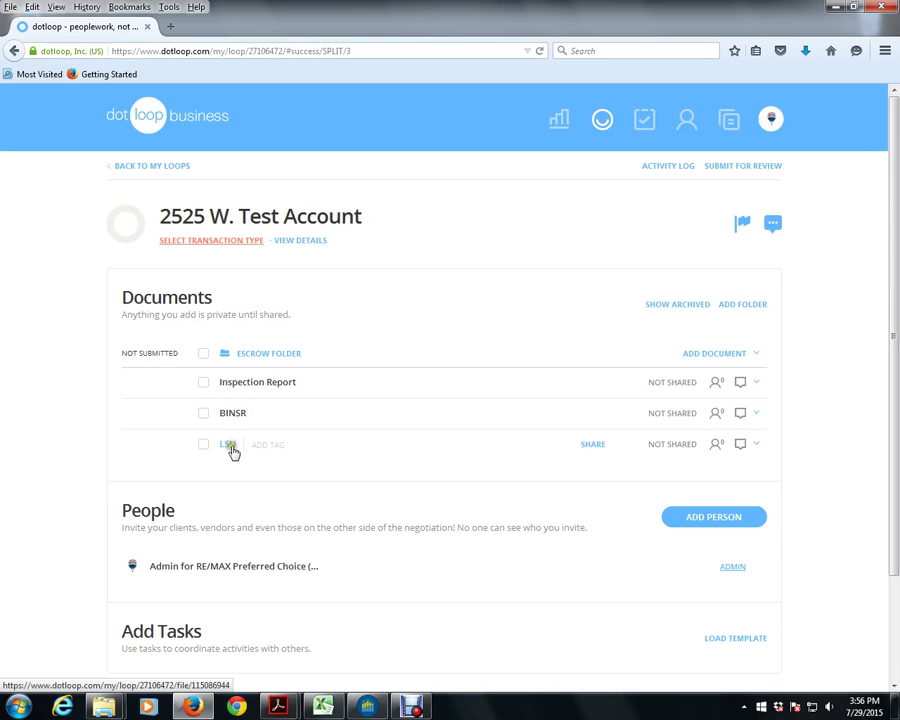
Step: Archive the Inspection Report file from its row's actions dropdown
click(250, 388)
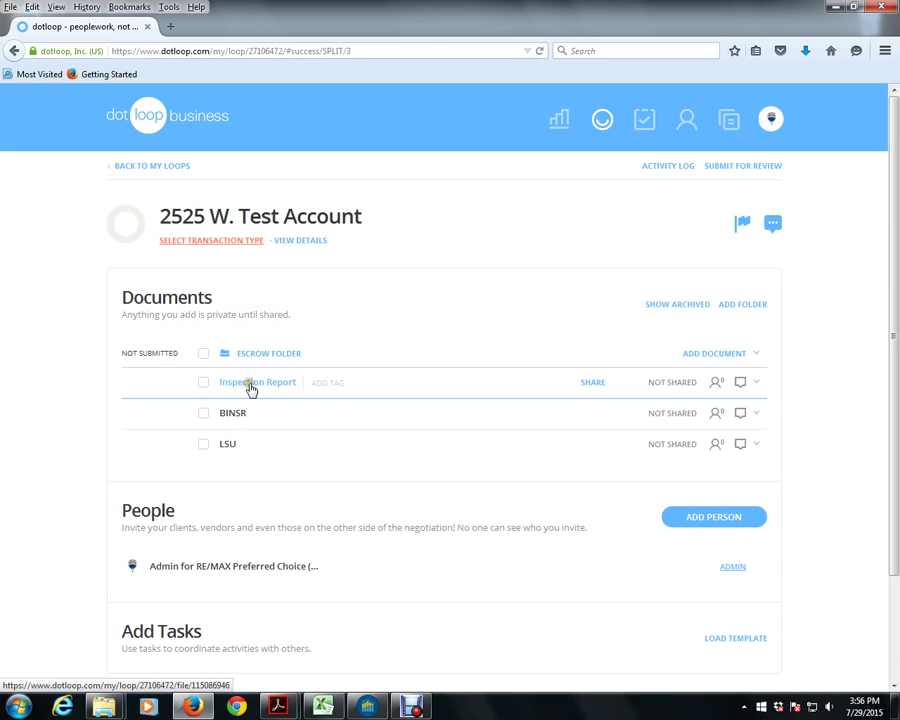
click(247, 388)
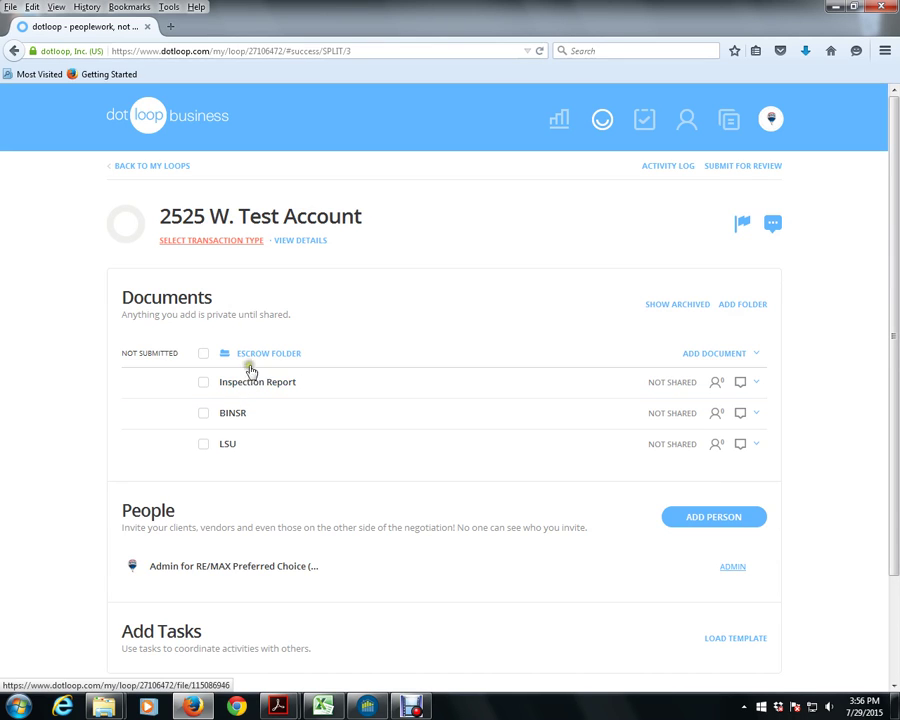
click(757, 386)
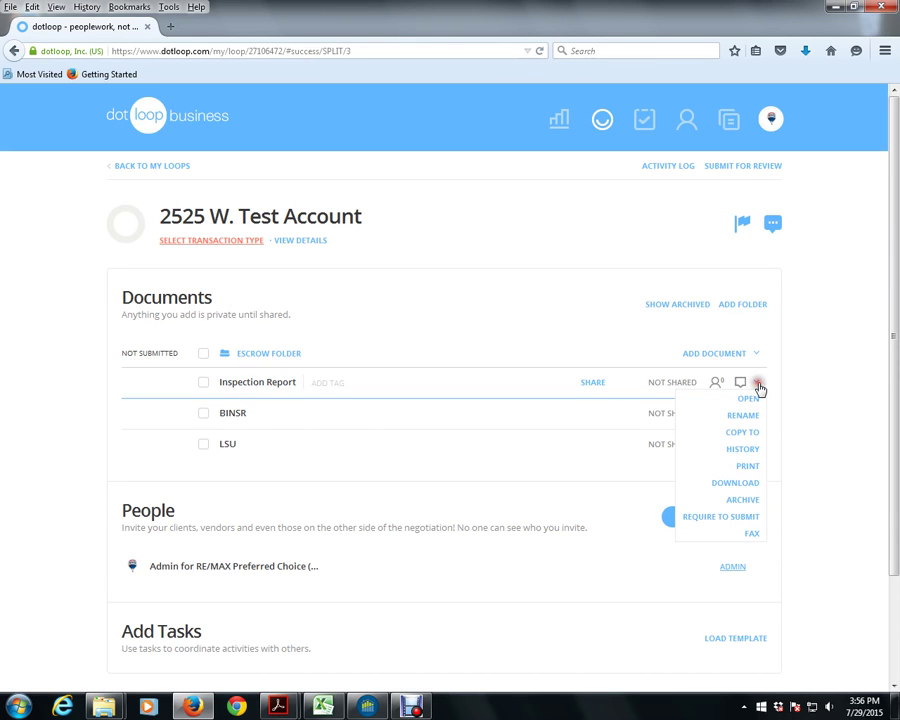
click(745, 499)
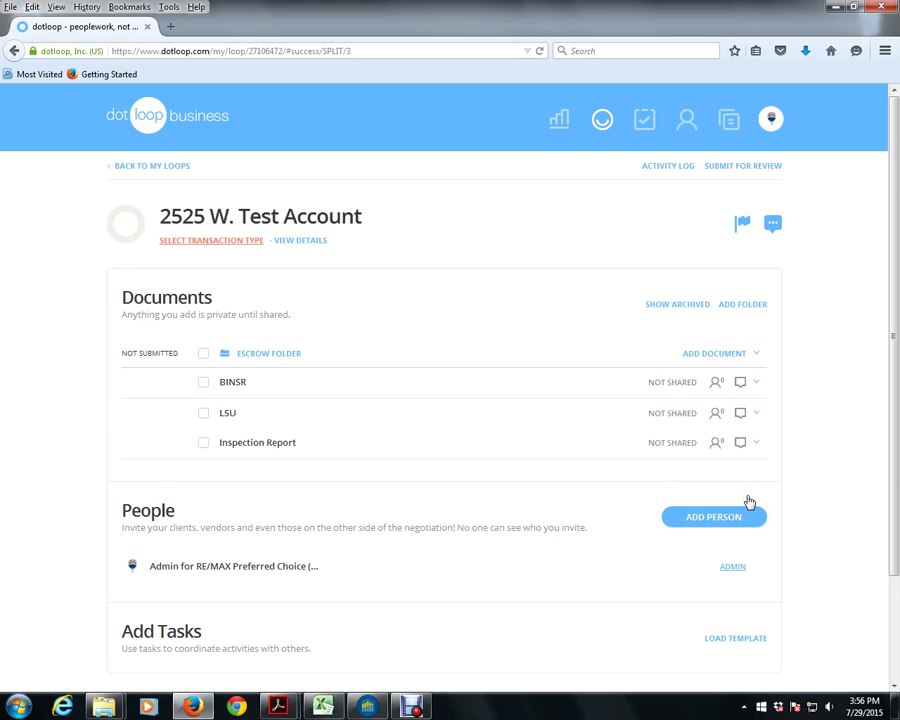